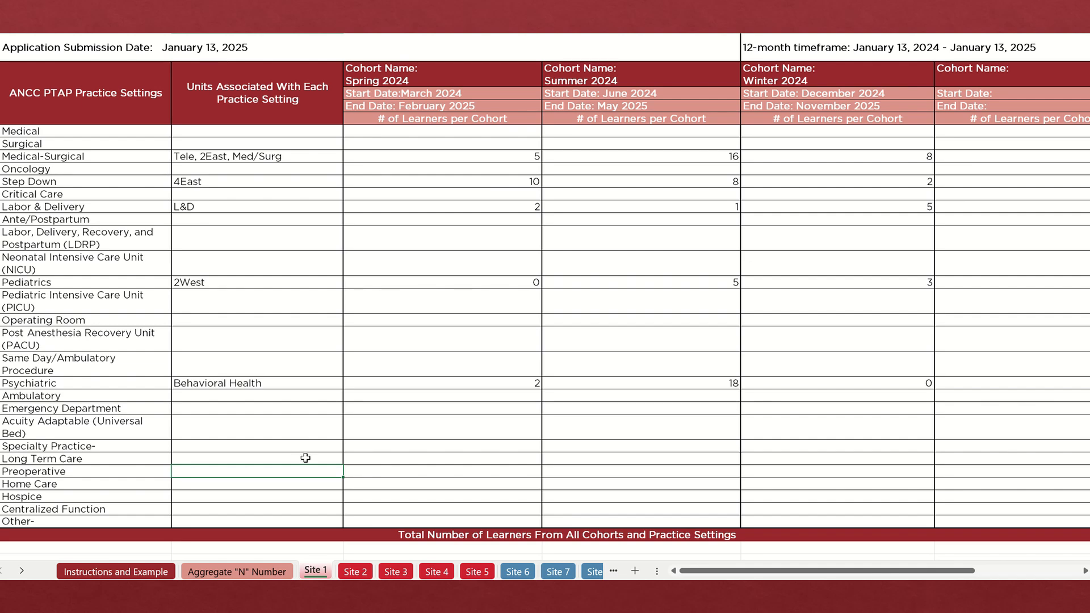
Step: Review the total learners per practice setting and the overall learner total on the Site 1 sheet
left_click_drag(713, 575, 797, 578)
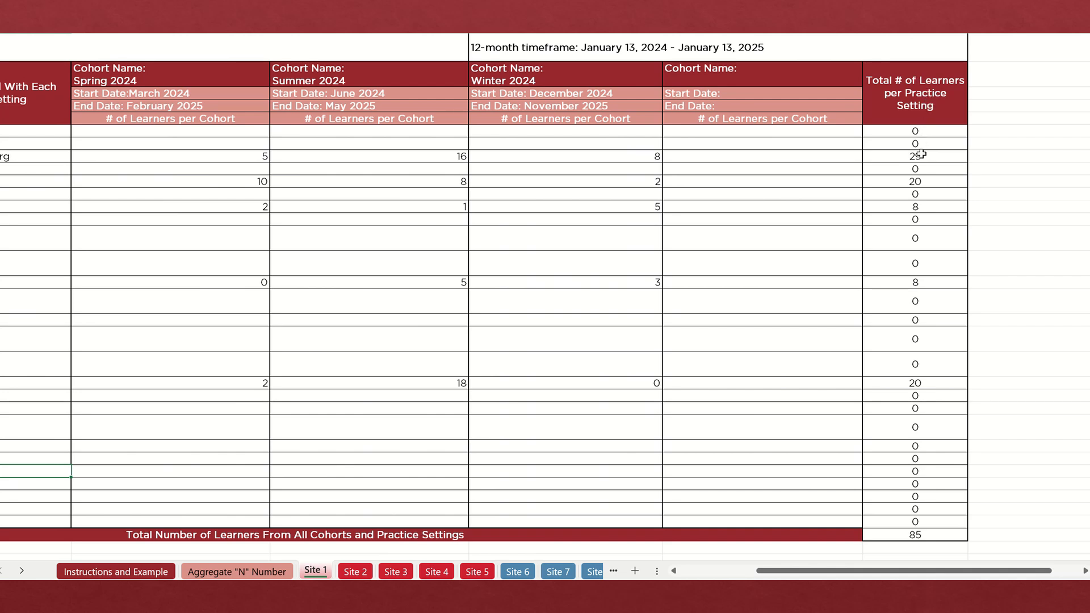
scroll(934, 225, "down", 2)
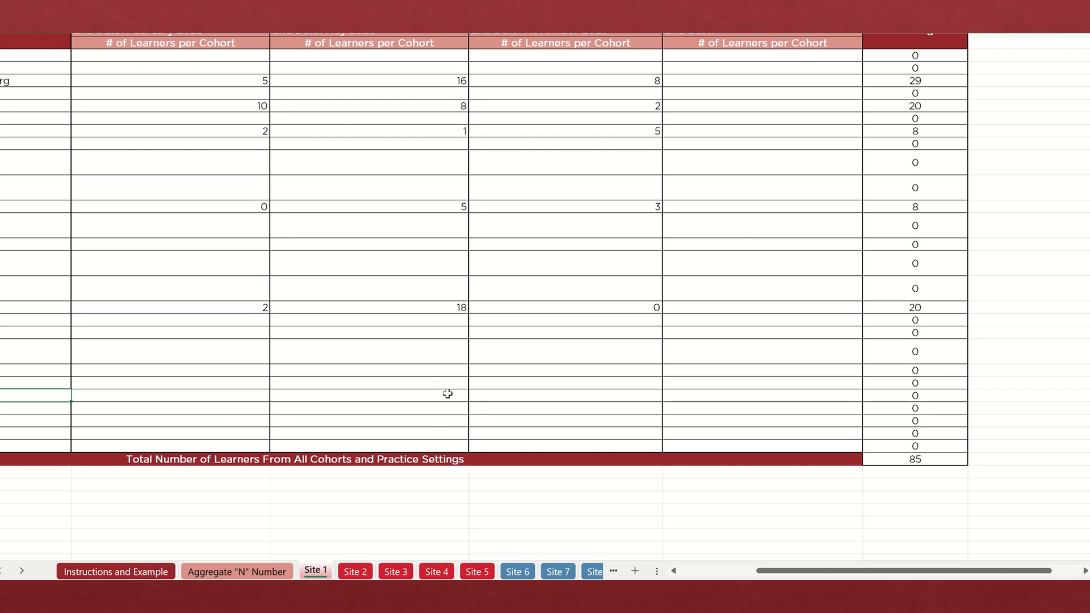
scroll(473, 295, "up", 1)
scroll(474, 295, "up", 1)
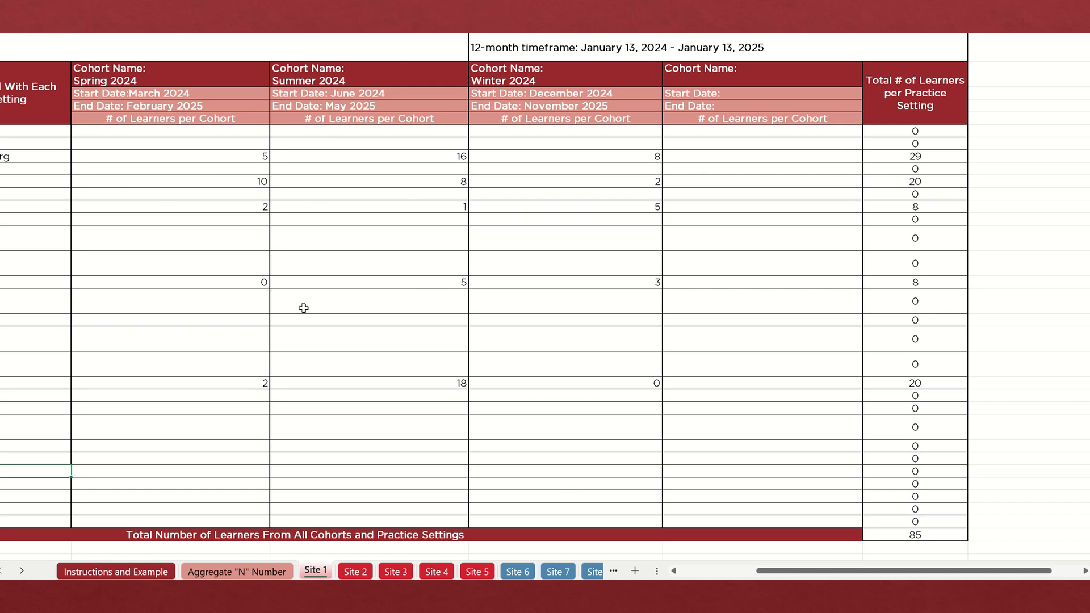
Step: On the Site 2 sheet, complete the application submission date as January 13, 2025 and the 12-month timeframe as January 13, 2024- January 13, 2025
left_click(352, 571)
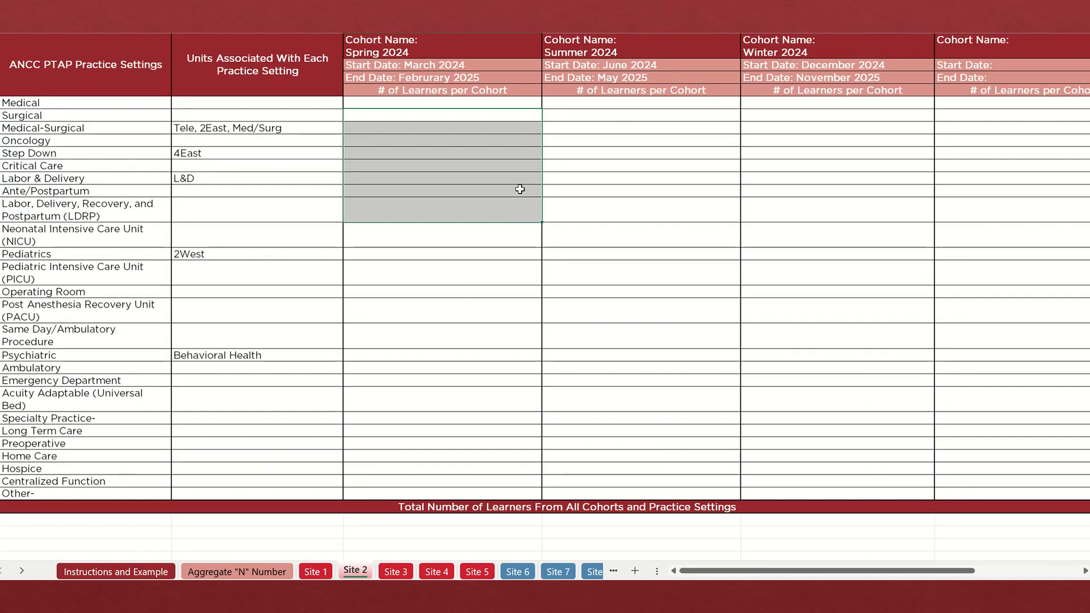
scroll(490, 300, "up", 2)
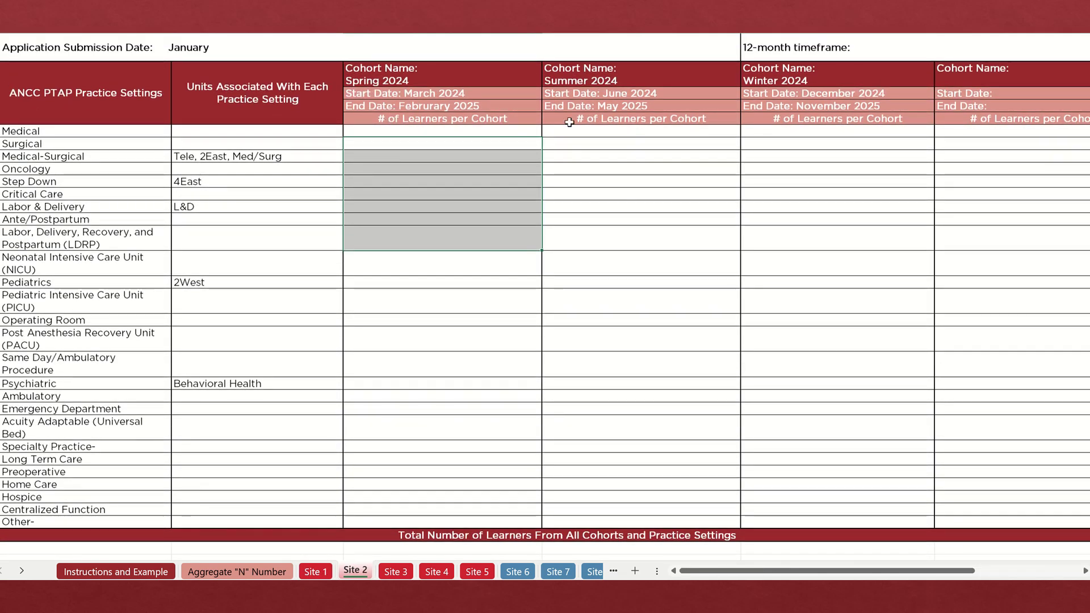
left_click(218, 44)
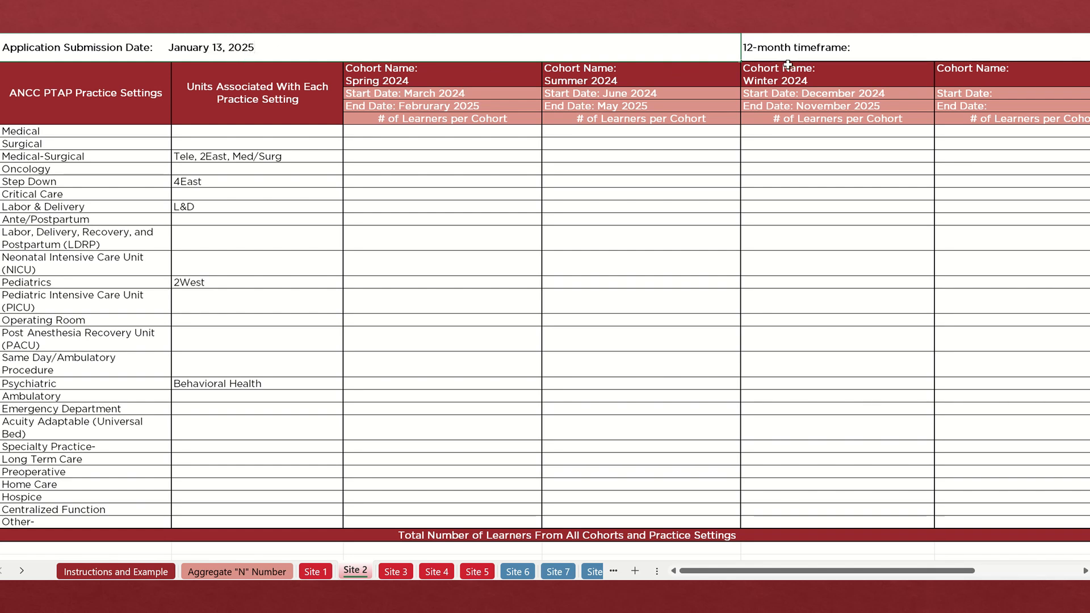
left_click(876, 48)
type("January 13, 2024-")
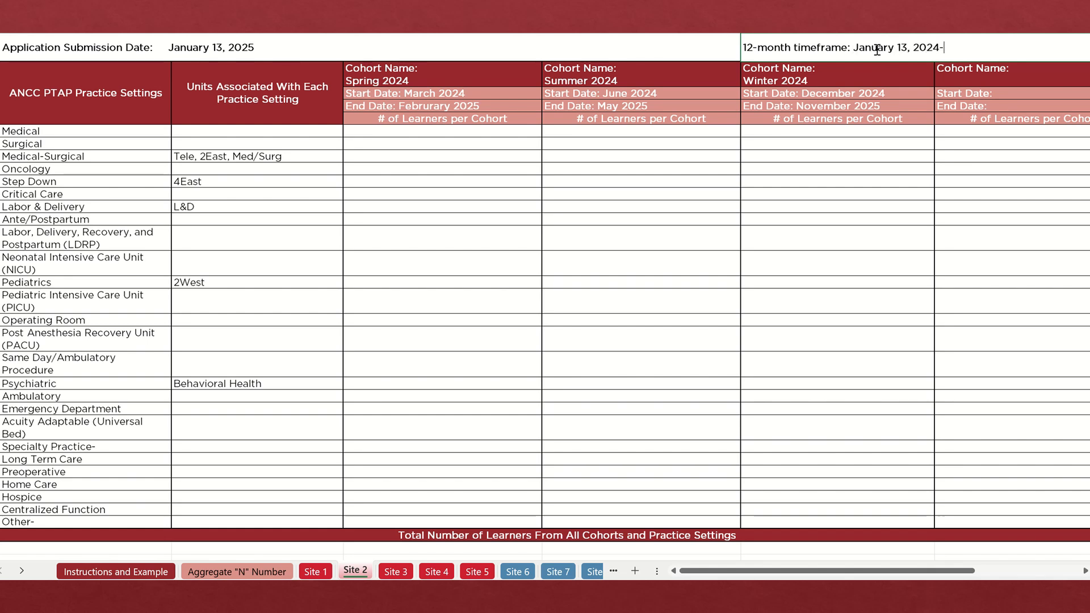
type(" January 13, 2025")
Step: Enter Site 2's Spring 2024 learner counts: Medical-Surgical 15, Step Down 2, Labor & Delivery 2, Pediatrics 6, Psychiatric 2
left_click(424, 159)
type("15")
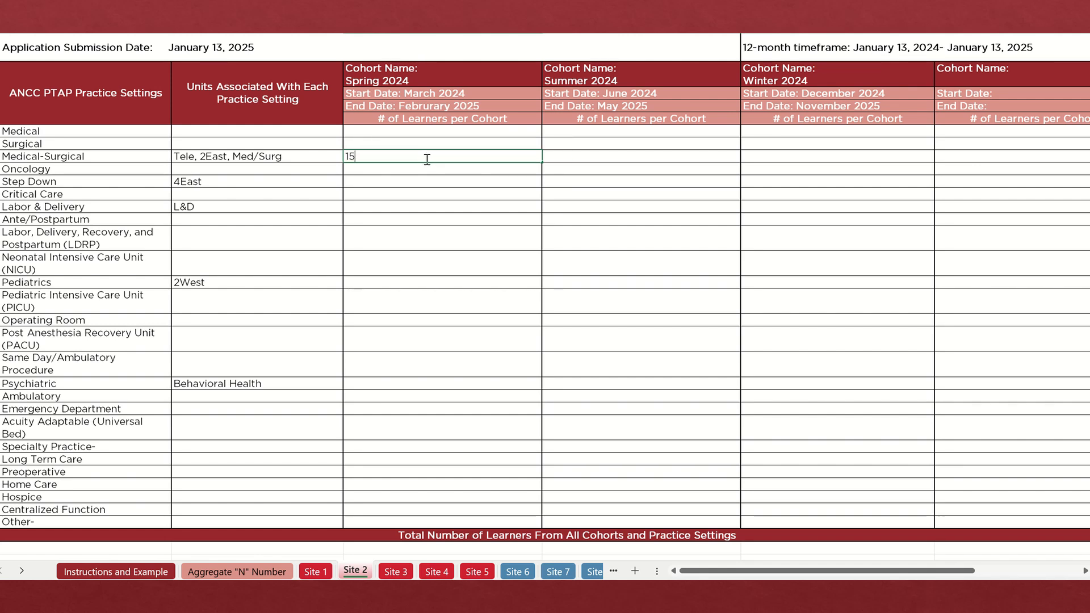
left_click(404, 181)
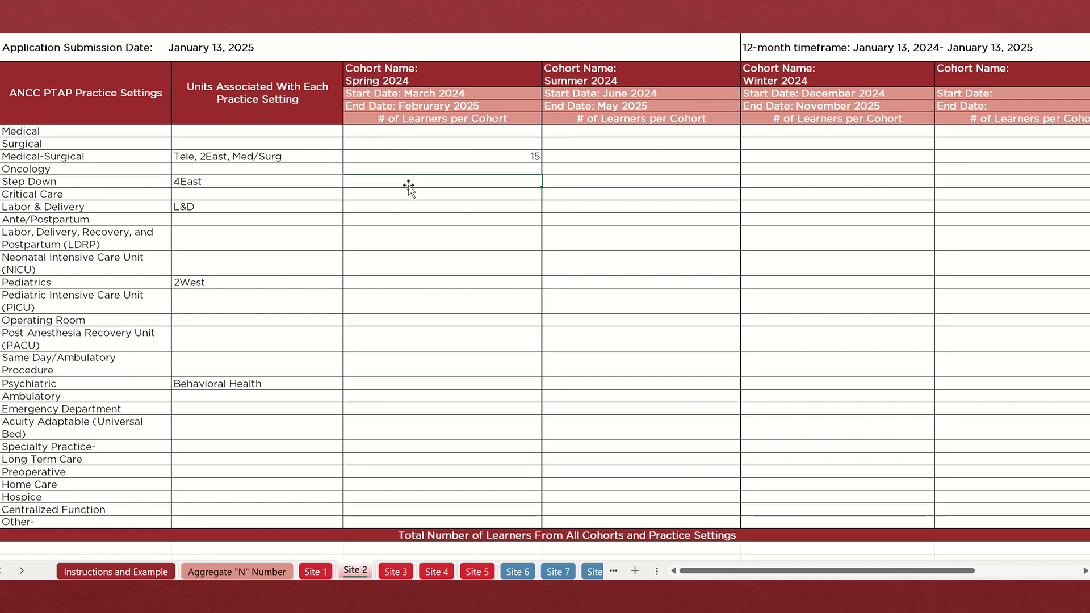
type("2")
left_click(500, 210)
type("2")
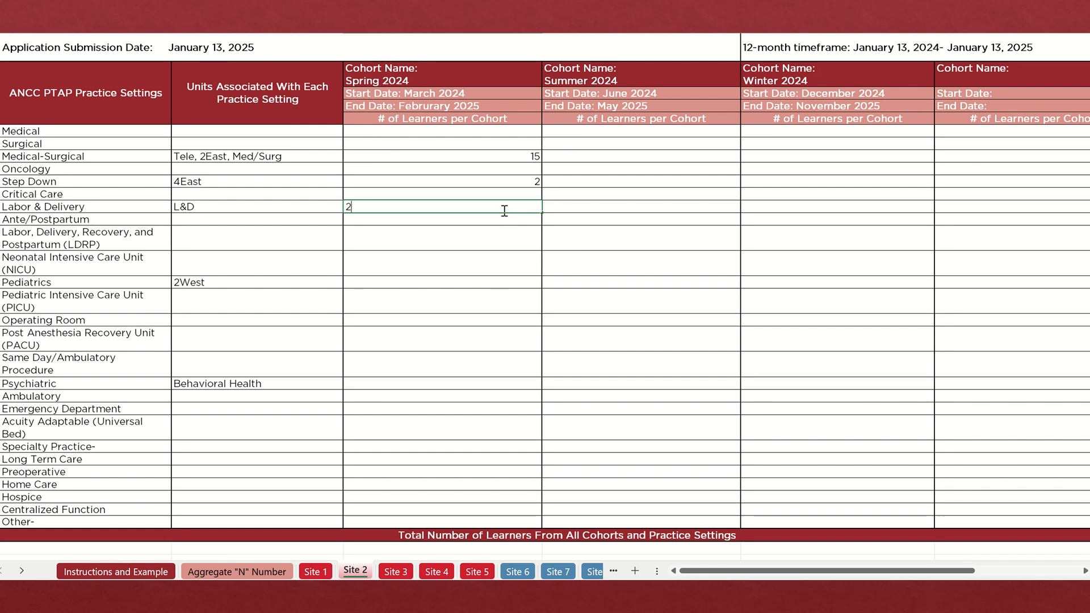
left_click(505, 280)
type("6")
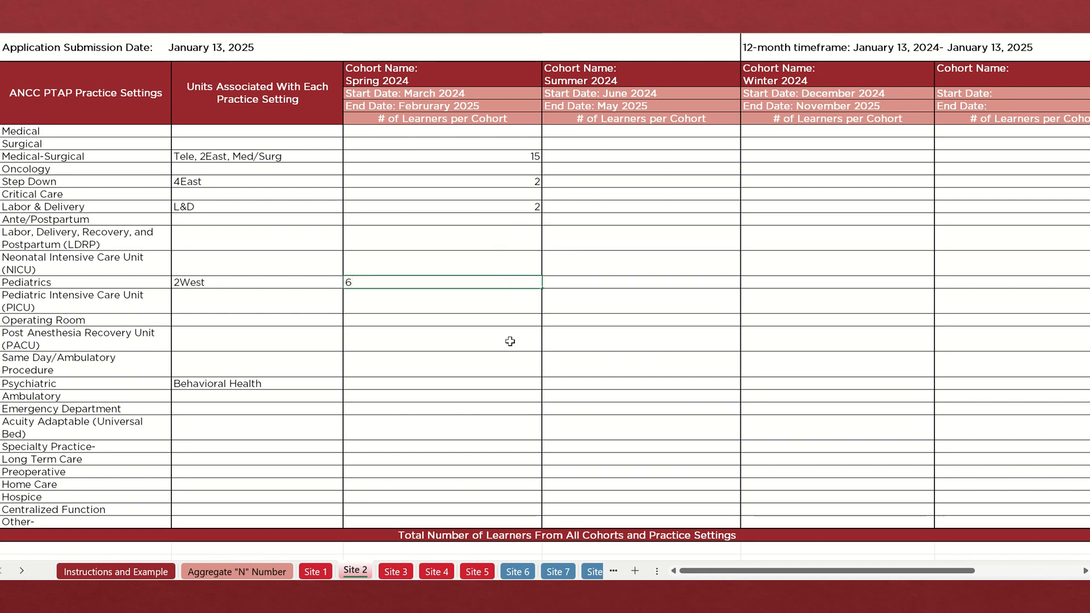
left_click(507, 382)
type("2")
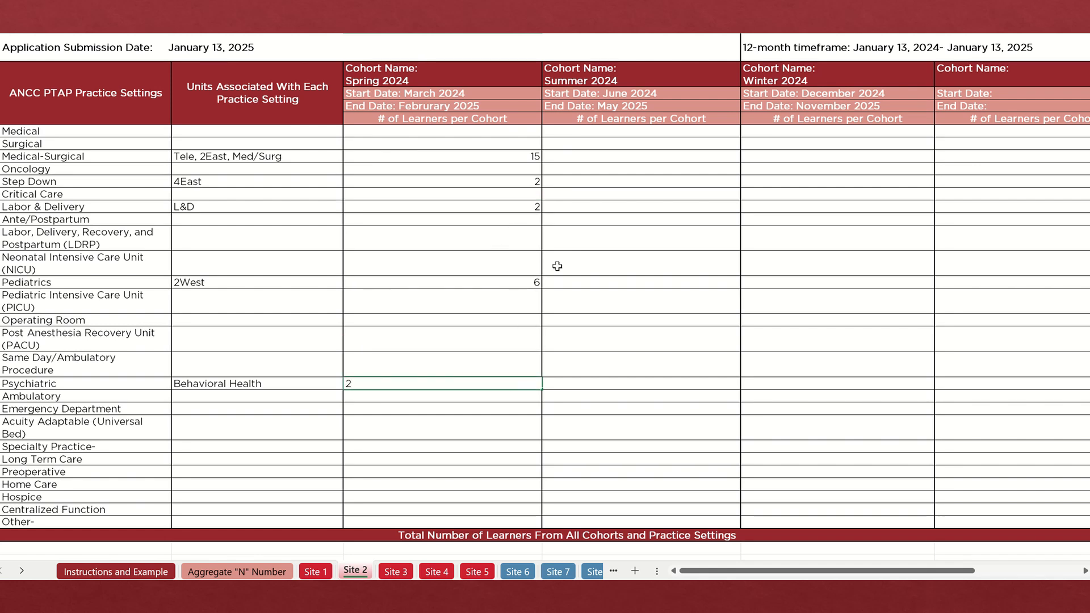
Step: Enter Site 2's Summer 2024 learner counts: Medical-Surgical 24, Step Down 4, Labor & Delivery 2, Pediatrics 0, Psychiatric 3
left_click(653, 168)
left_click(645, 154)
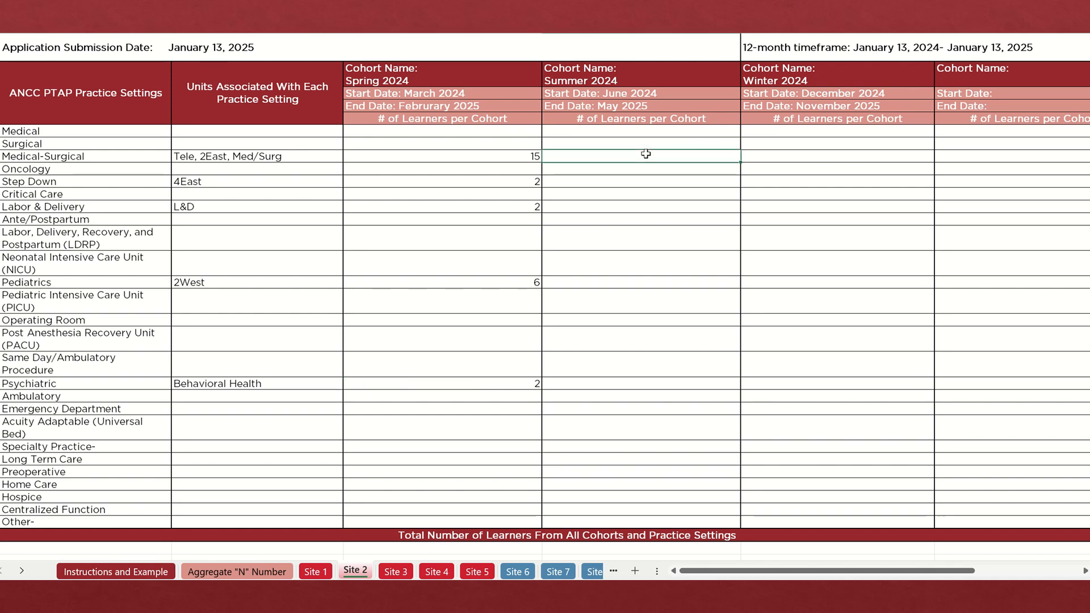
type("24")
left_click(647, 181)
type("4")
left_click(722, 208)
type("2")
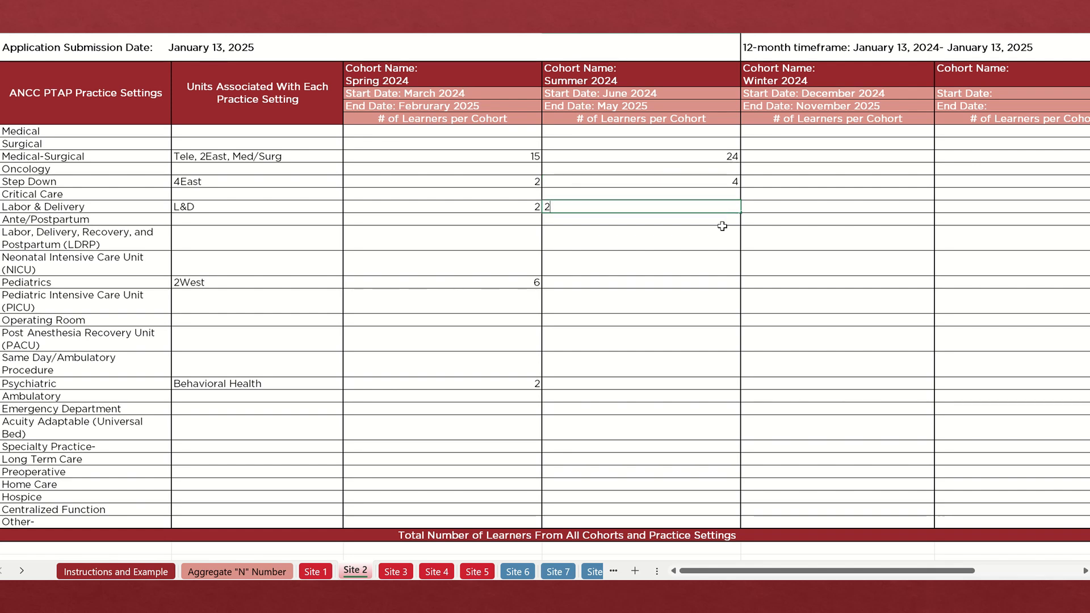
left_click(714, 281)
type("0")
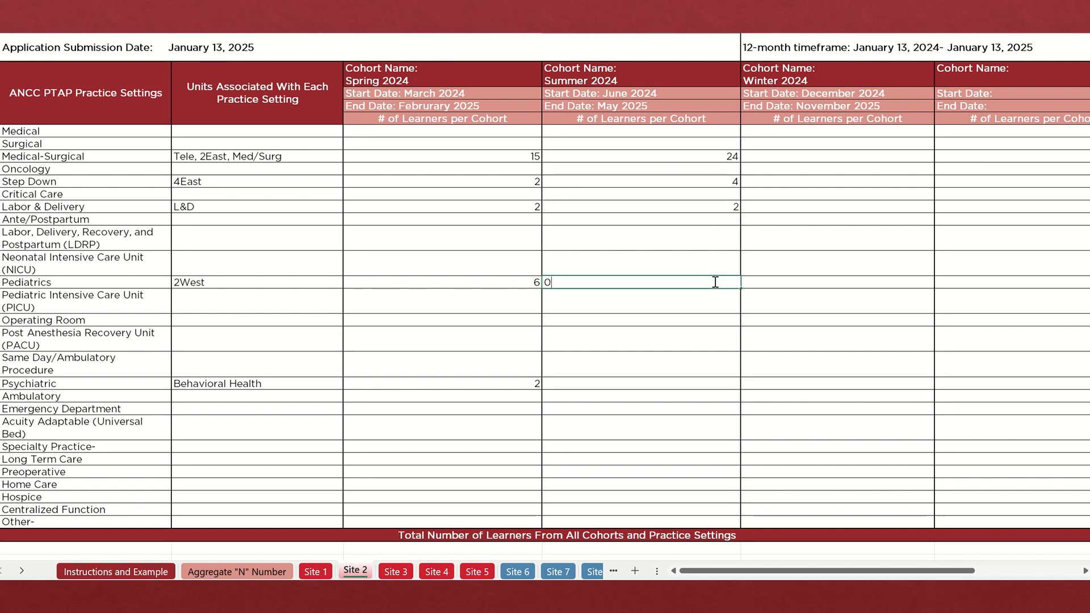
left_click(696, 388)
type("3")
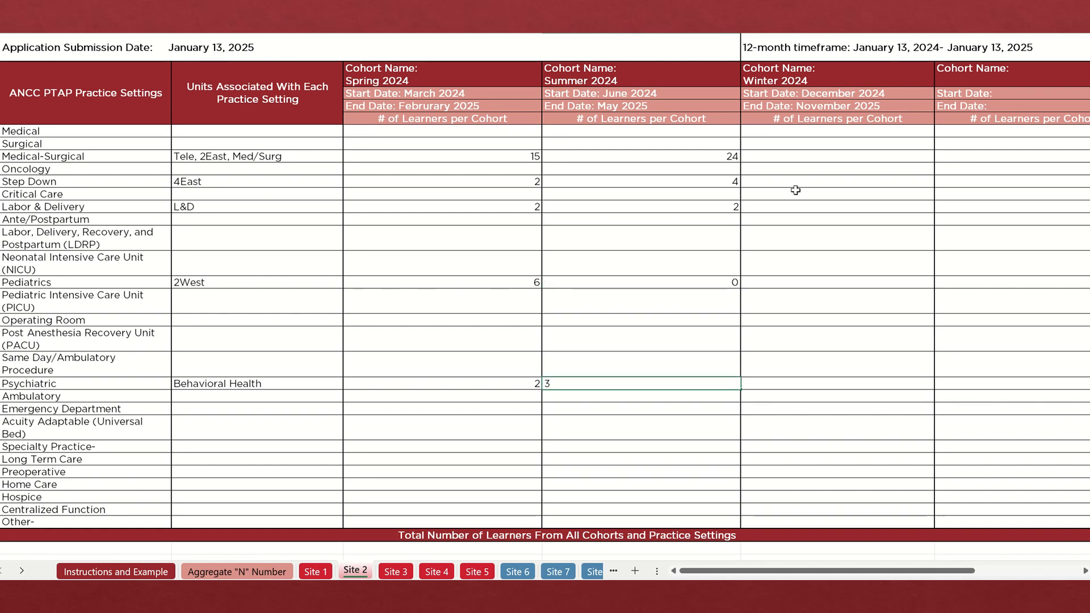
Step: Enter Site 2's Winter 2024 learner counts: Medical-Surgical 15, Step Down 2, Labor & Delivery 0, Pediatrics 4, Psychiatric 0
left_click(847, 156)
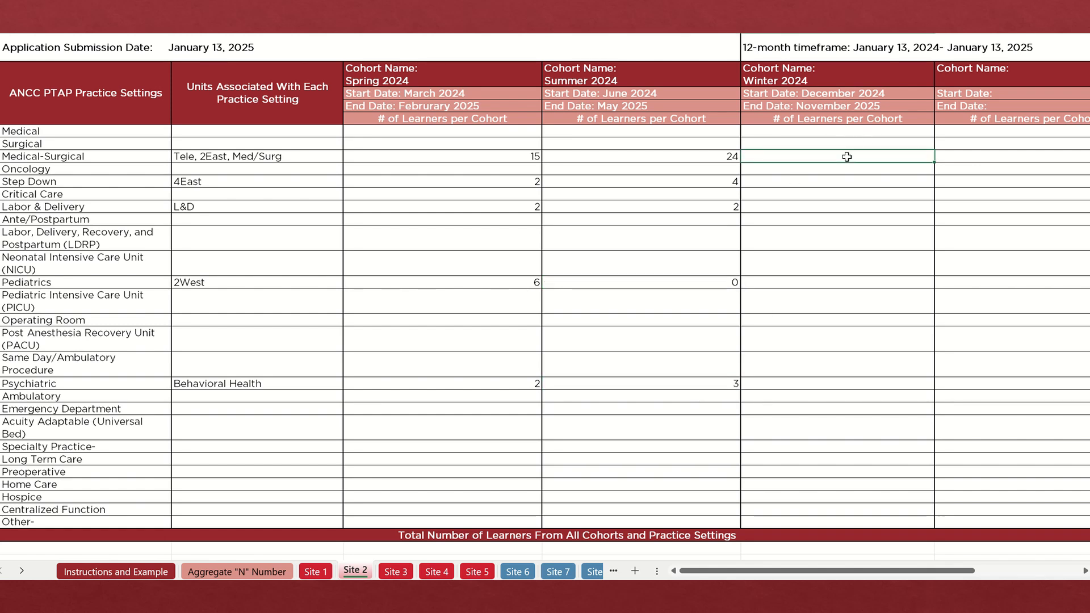
type("15")
left_click(846, 181)
type("2")
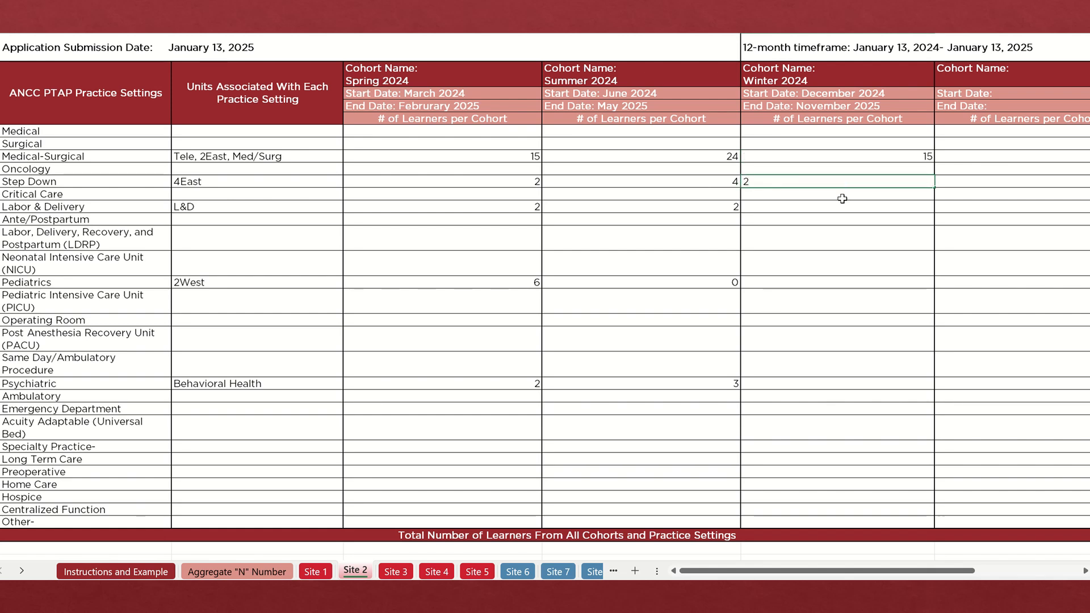
left_click(841, 210)
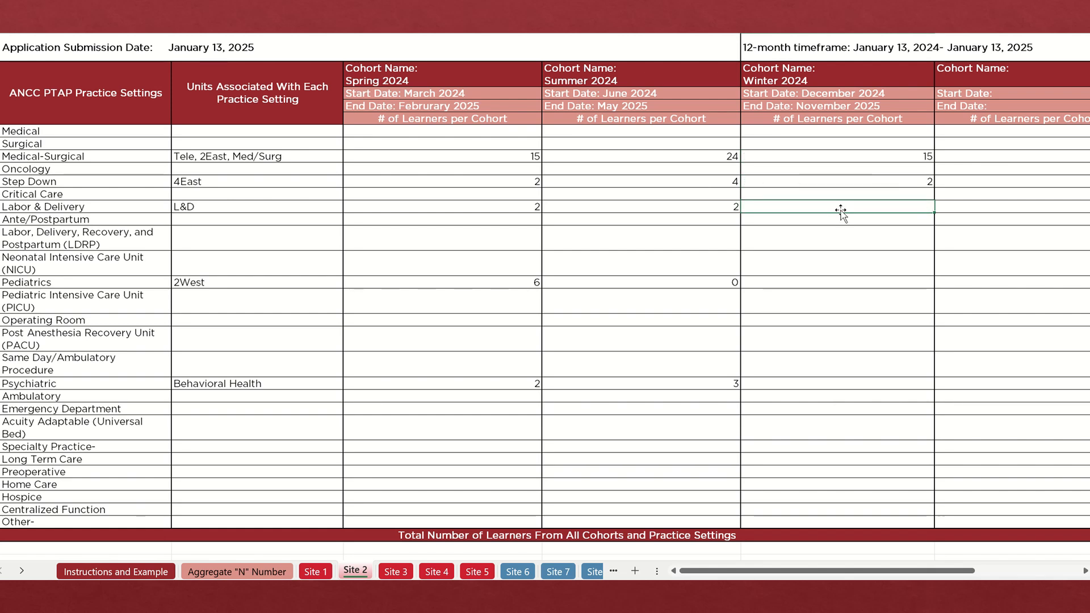
type("0")
left_click(835, 278)
type("4")
left_click(808, 382)
type("0")
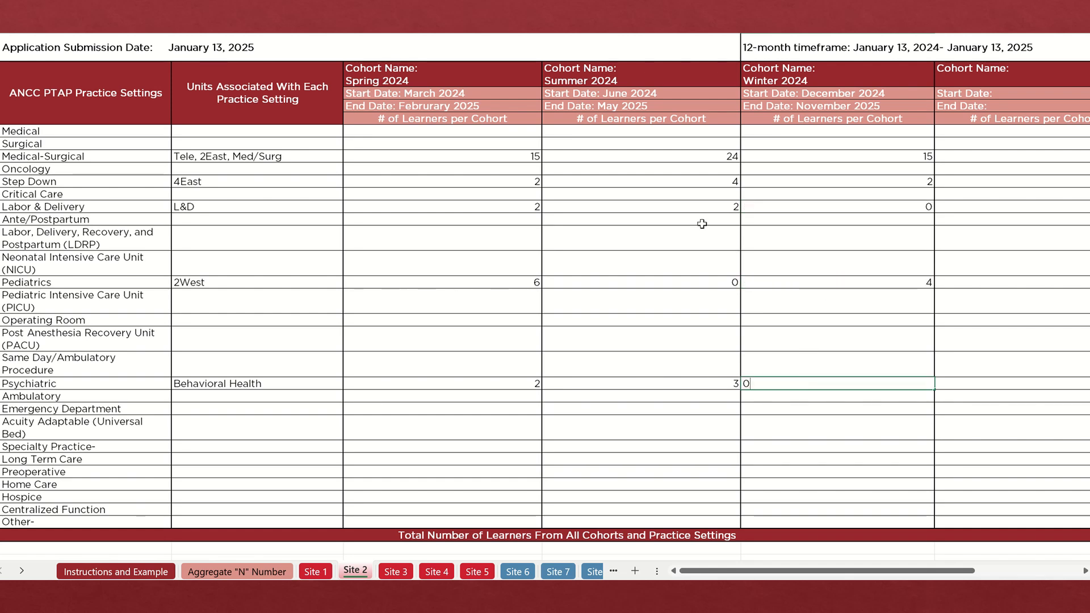
Step: Review the learner totals on the Site 2 and Site 1 sheets and the combined total on the Aggregate "N" Number sheet
left_click_drag(761, 571, 836, 574)
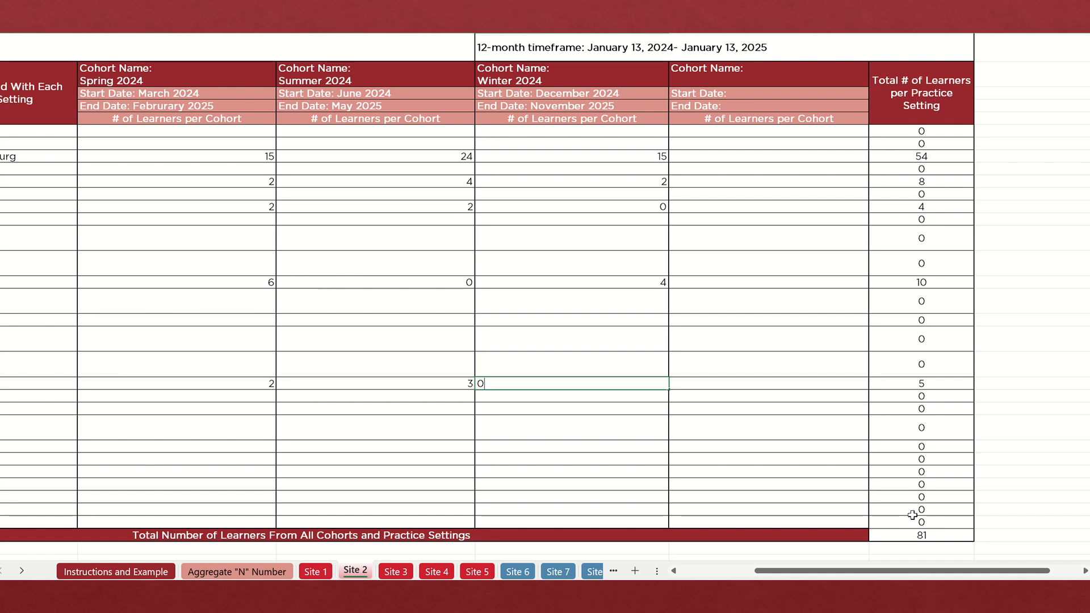
left_click(313, 571)
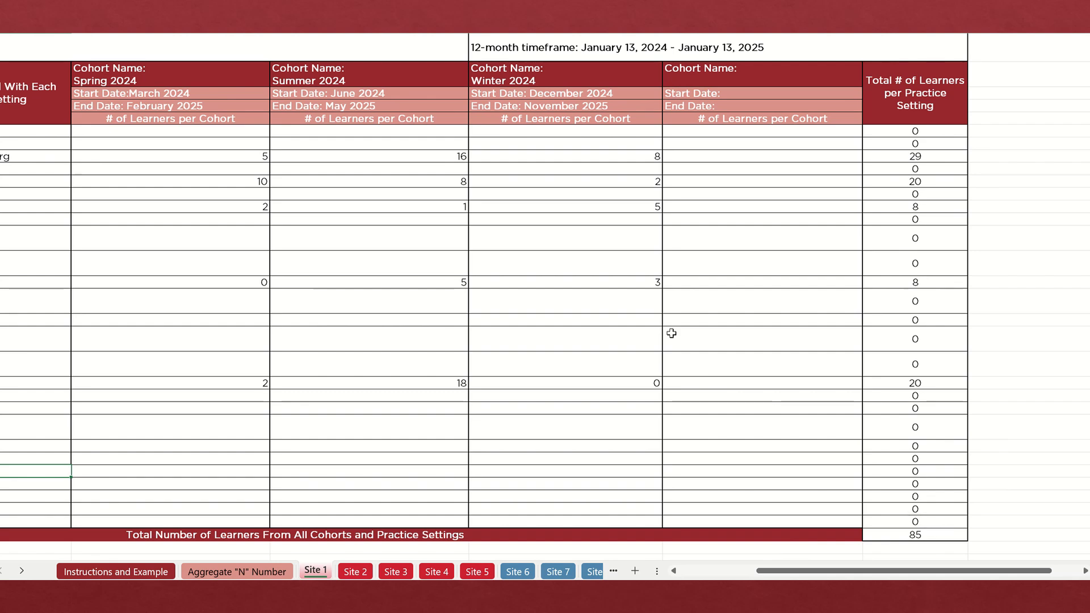
left_click(227, 572)
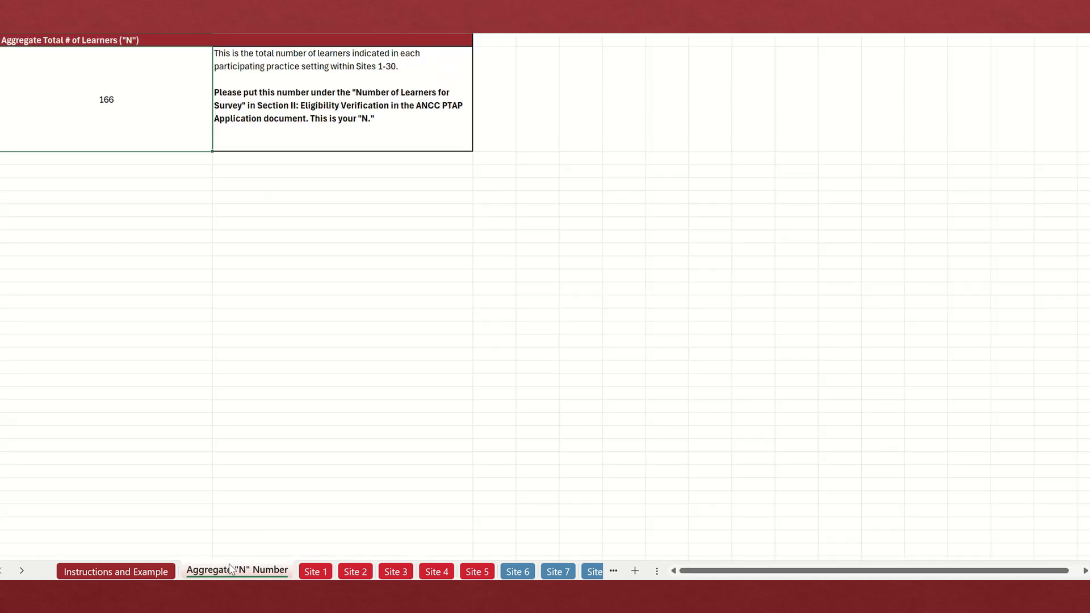